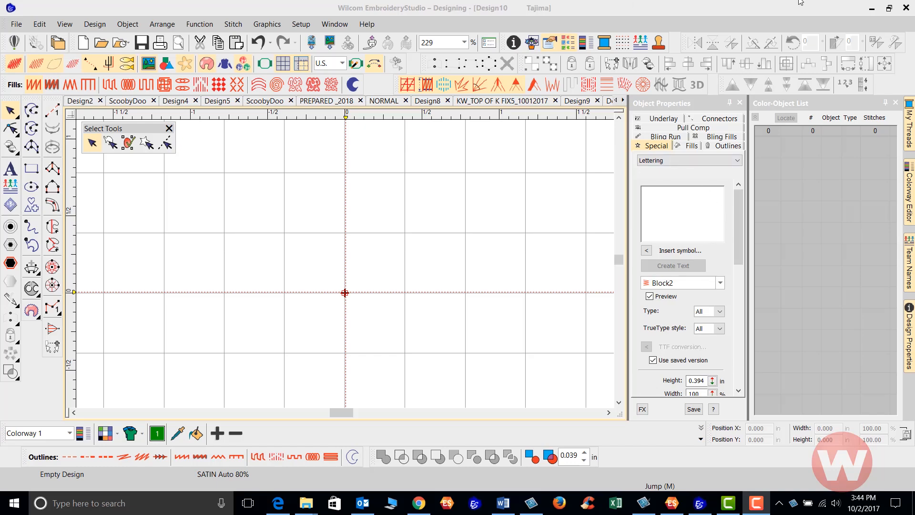
# - Create the lettering "Scooby Doo" in the Block2 font and place it at the design origin
pyautogui.click(659, 201)
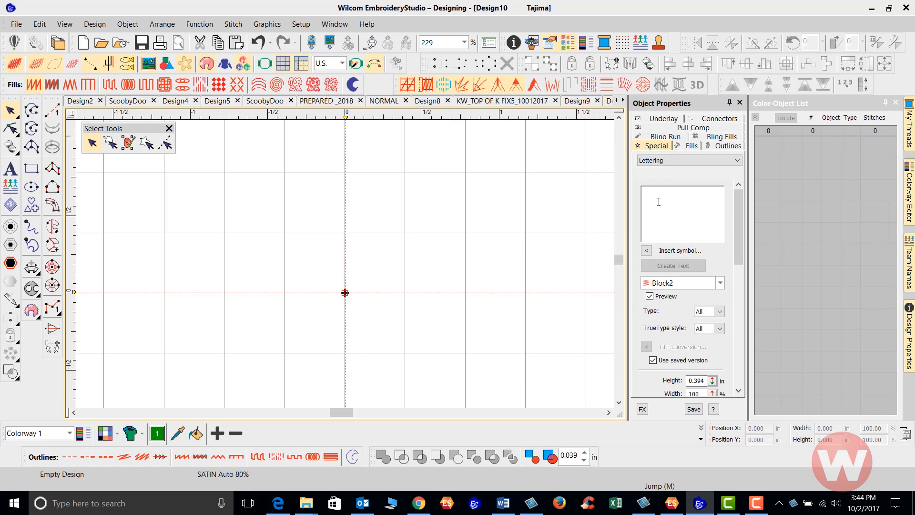
pyautogui.write('Scoob')
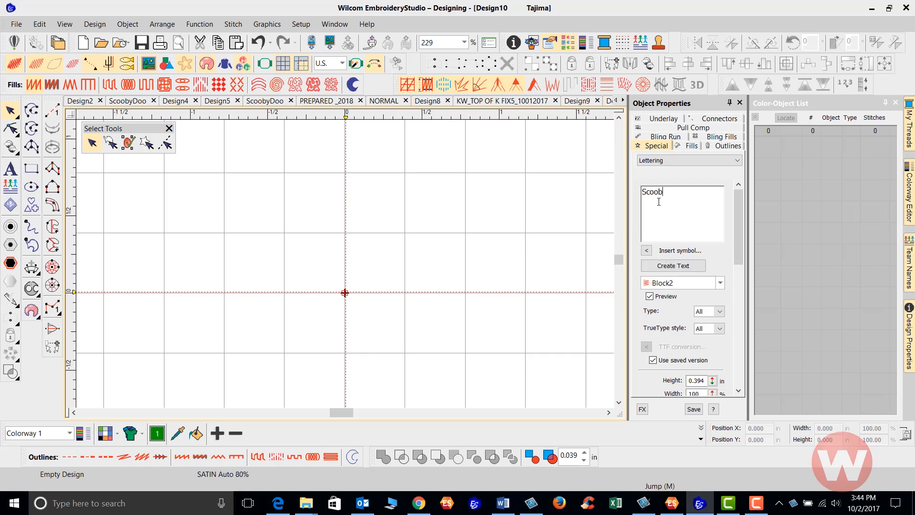
pyautogui.write('y Doo')
pyautogui.click(682, 267)
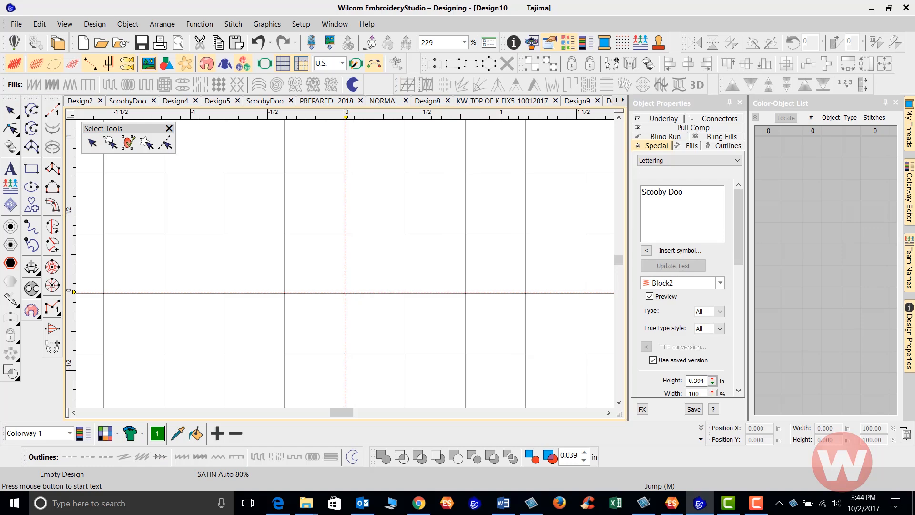
pyautogui.click(344, 292)
pyautogui.press('Return')
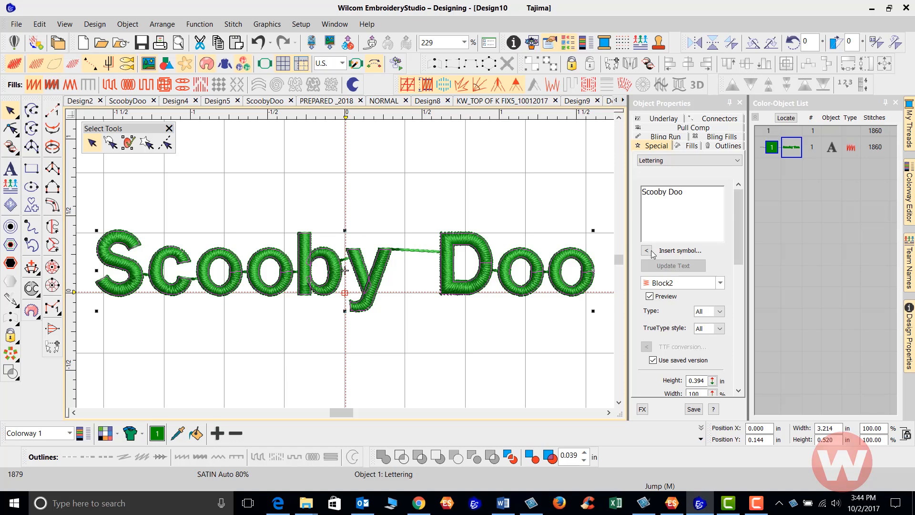
# - Set the lettering's word spacing to 32 %H and have inside-object connectors trimmed if the next connector exceeds 2.00 mm
pyautogui.moveTo(739, 233); pyautogui.dragTo(745, 332)
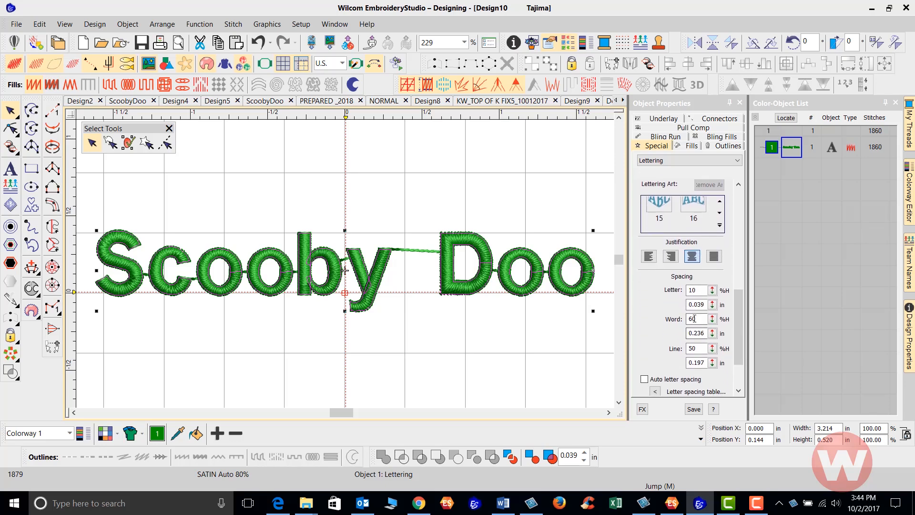
pyautogui.click(713, 321)
pyautogui.moveTo(714, 321); pyautogui.dragTo(715, 323)
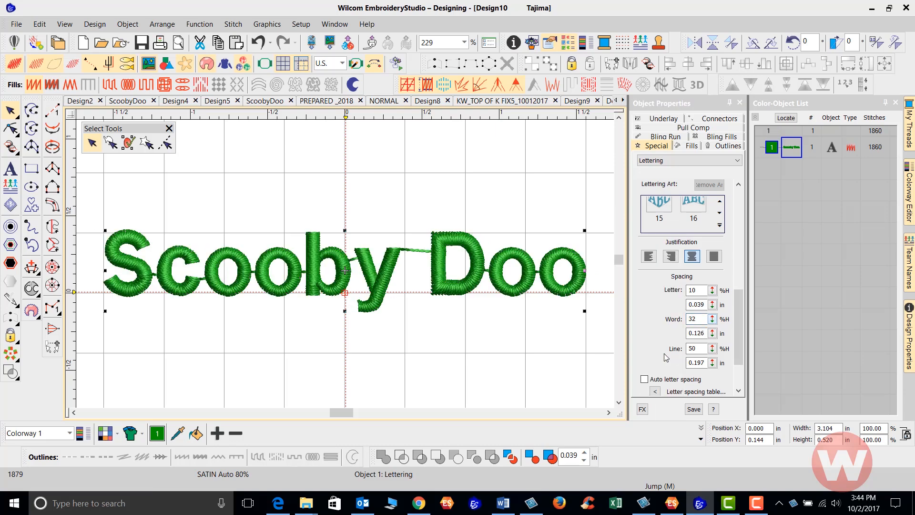
pyautogui.click(713, 321)
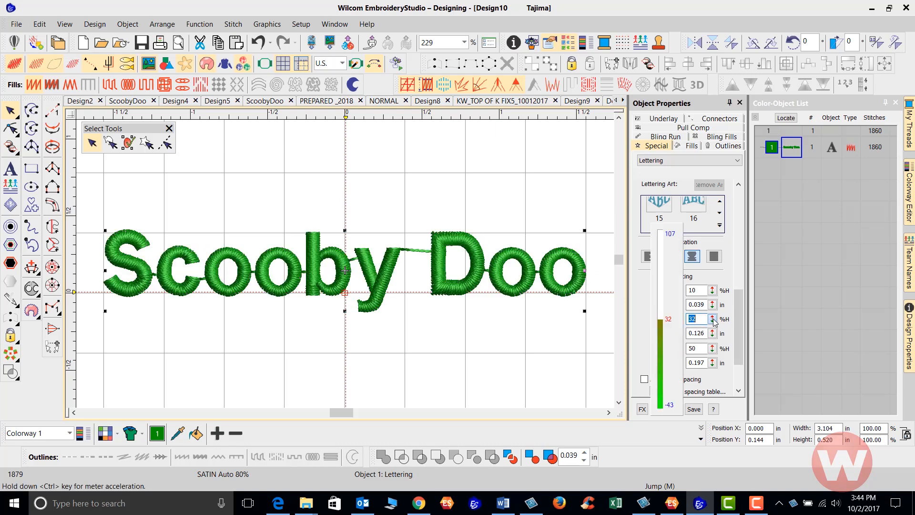
pyautogui.click(663, 320)
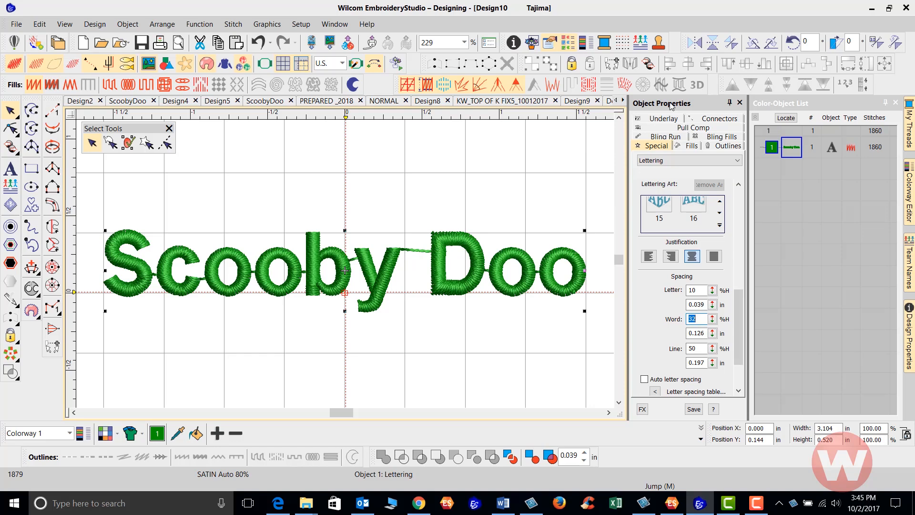
pyautogui.click(717, 121)
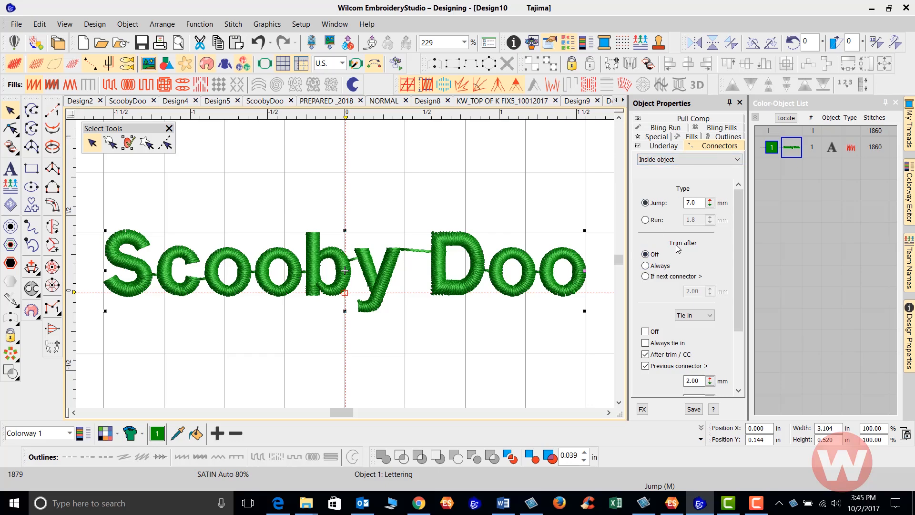
pyautogui.click(647, 276)
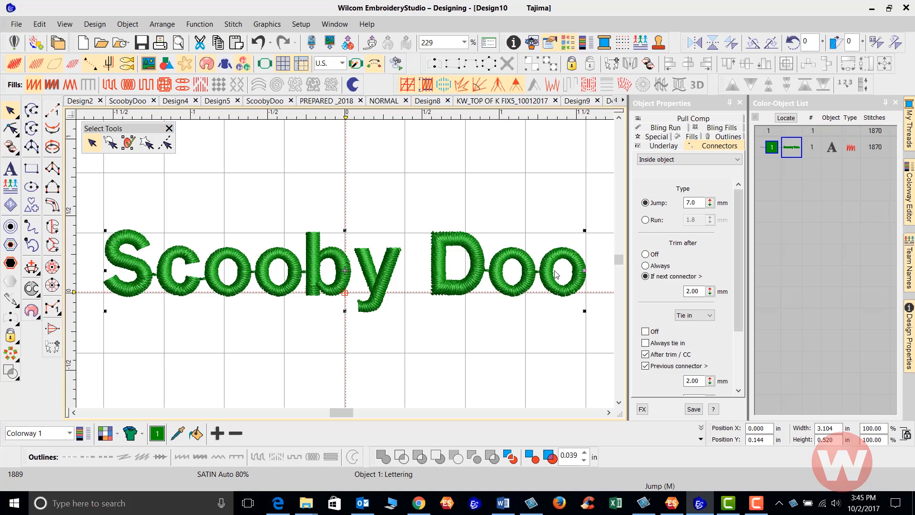
# - Browse the lettering art envelopes and apply shape 12 to the "Scooby Doo" lettering
pyautogui.click(657, 137)
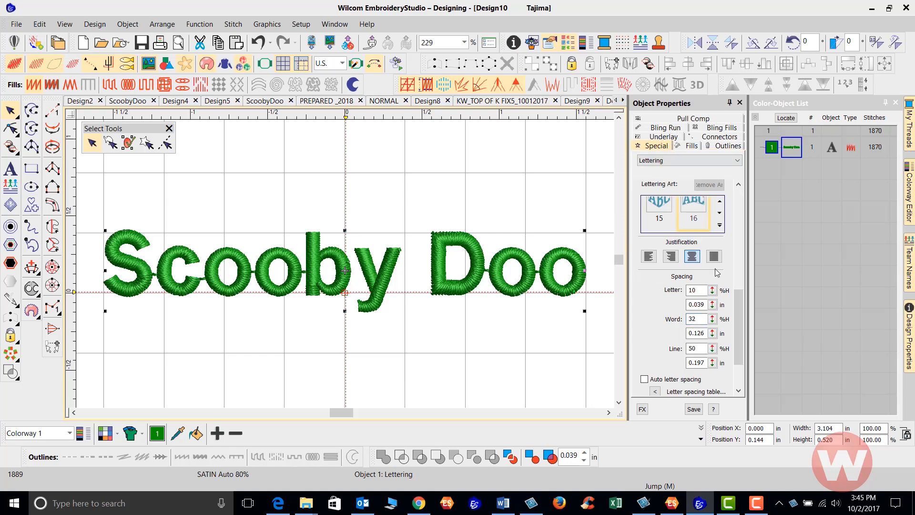
pyautogui.moveTo(741, 311); pyautogui.dragTo(741, 293)
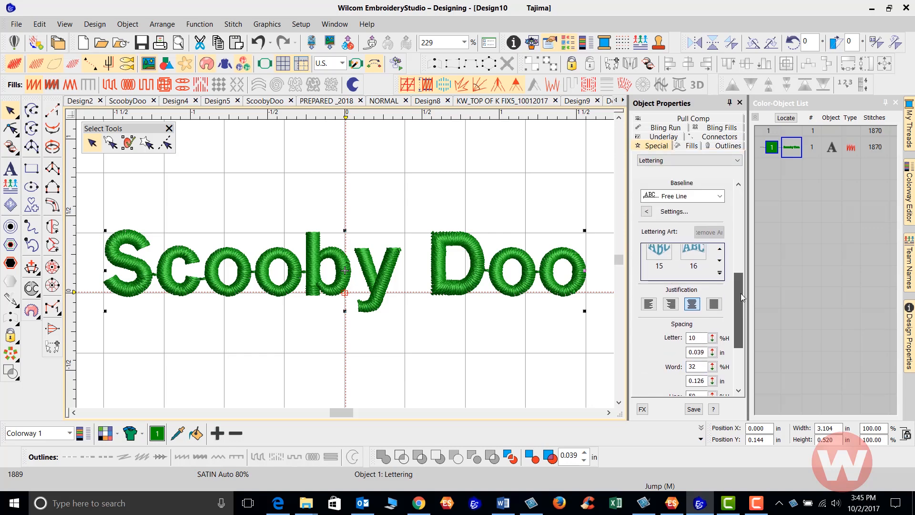
pyautogui.click(720, 264)
pyautogui.click(720, 266)
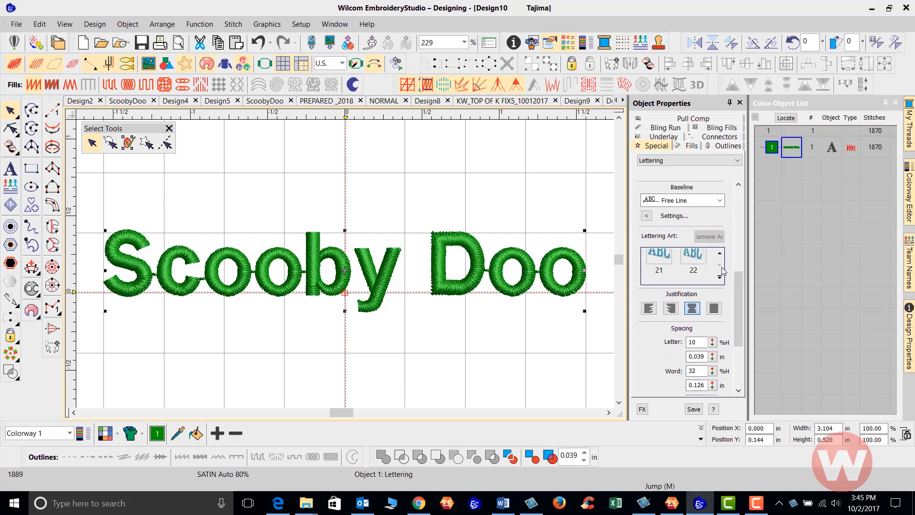
pyautogui.click(720, 254)
pyautogui.click(720, 253)
pyautogui.click(720, 253)
pyautogui.click(719, 253)
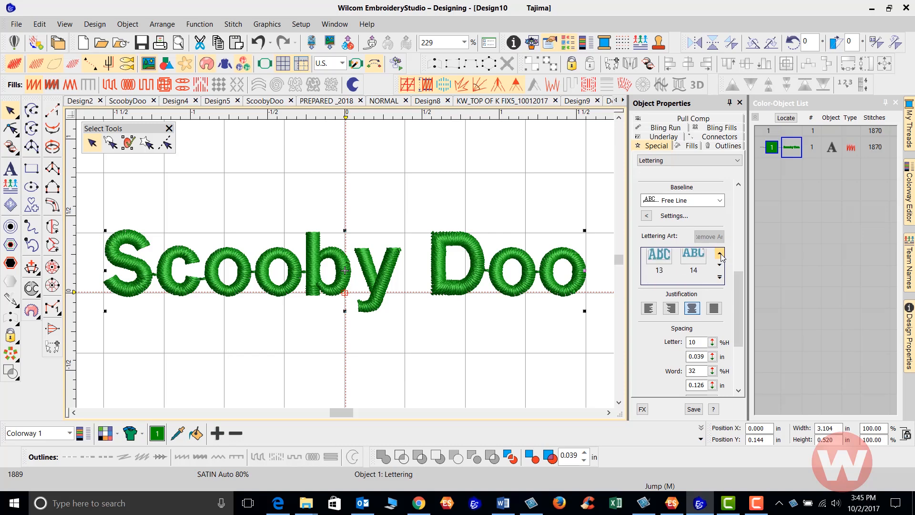
pyautogui.click(719, 253)
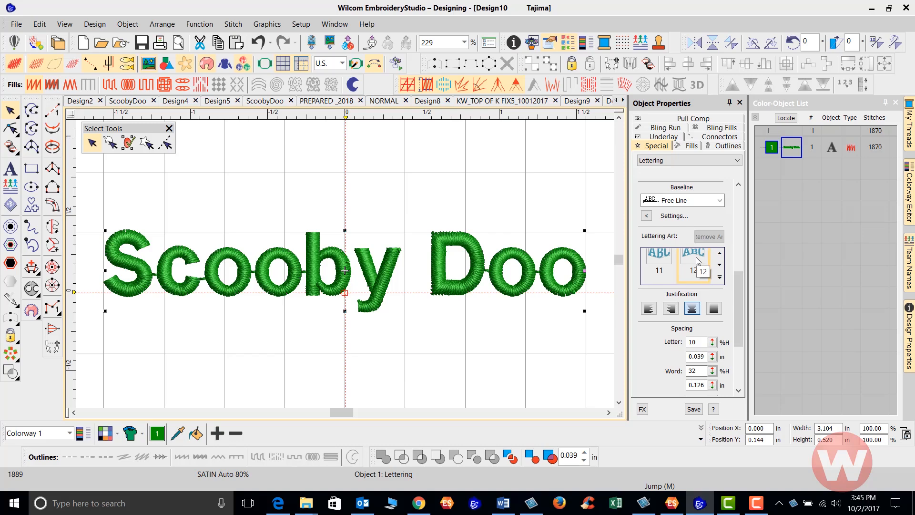
pyautogui.click(697, 261)
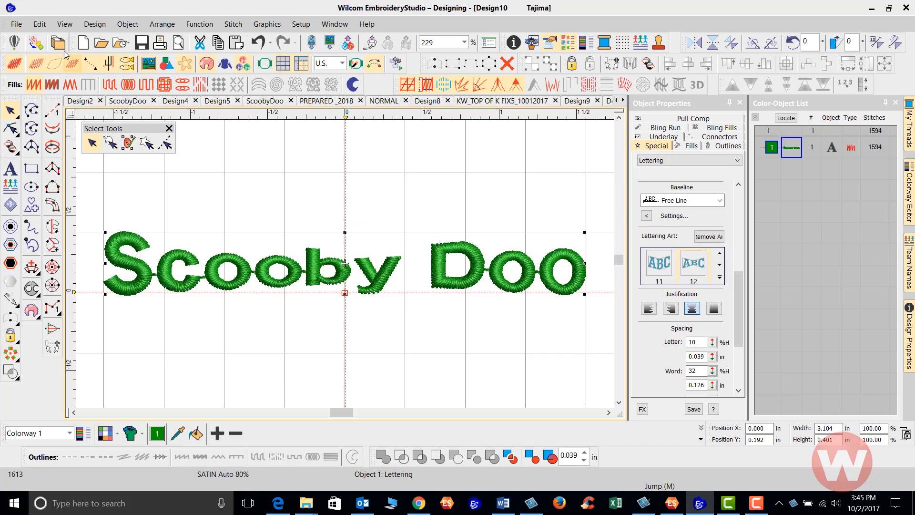
# - Save the design as the template ScoobyDoo.EMT in the TEMPLATE folder, replacing the existing file
pyautogui.click(17, 24)
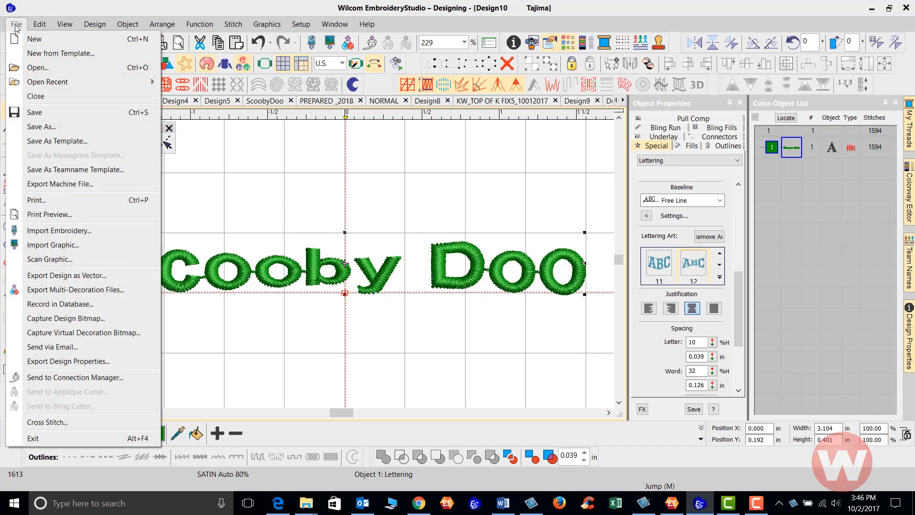
pyautogui.click(65, 141)
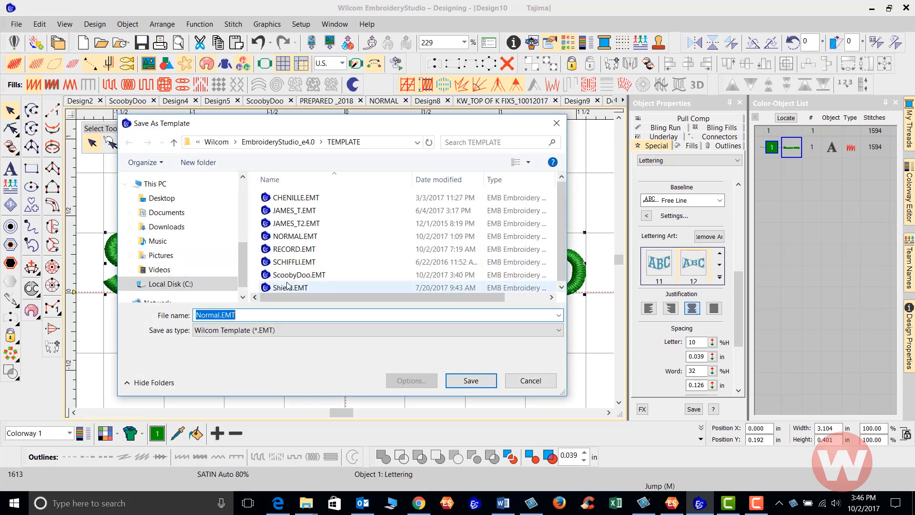
pyautogui.click(304, 278)
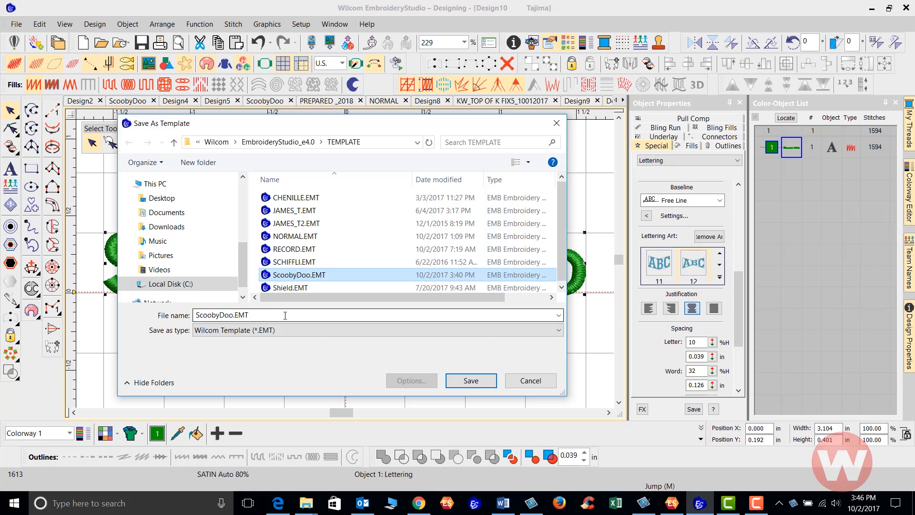
pyautogui.click(470, 383)
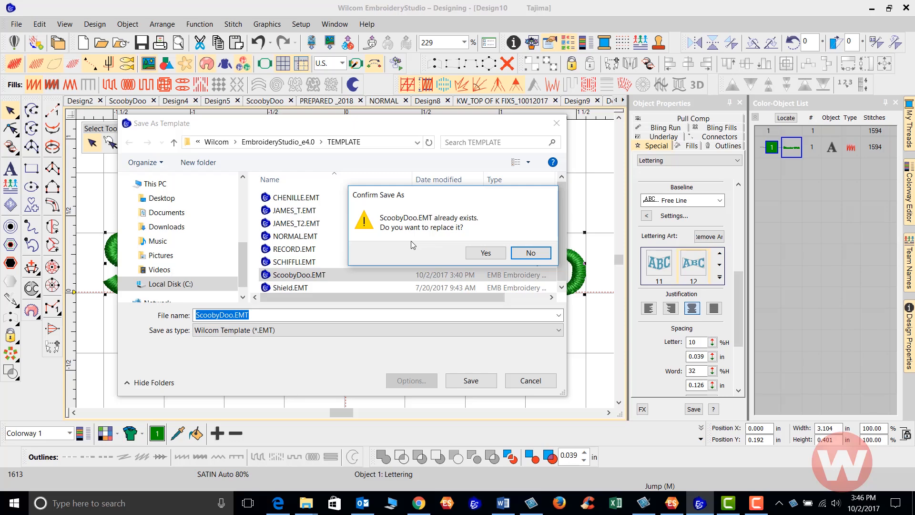
pyautogui.click(486, 253)
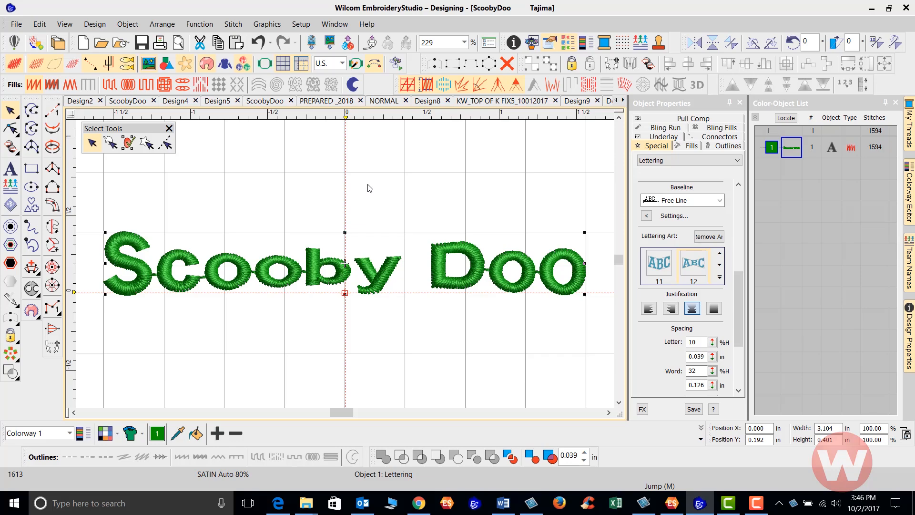
# - Create a new design from the ScoobyDoo template, keeping the Tajima machine format
pyautogui.click(16, 25)
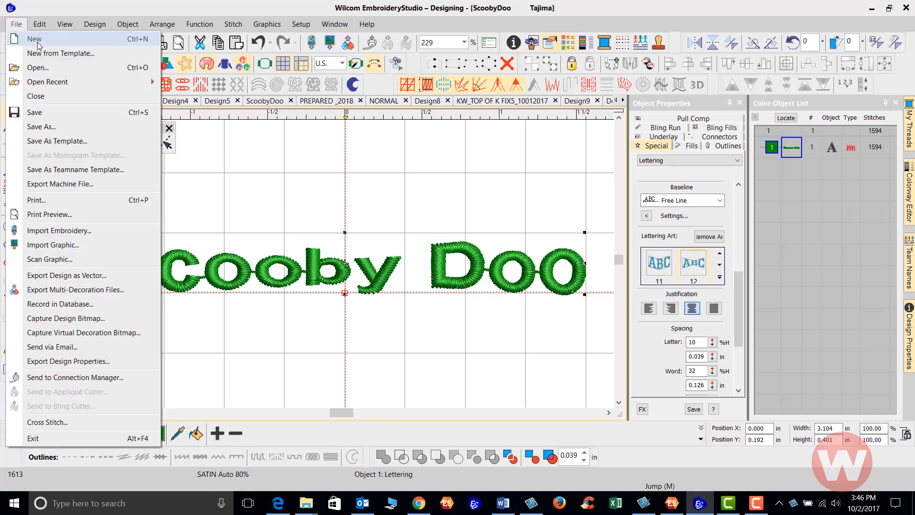
pyautogui.click(55, 52)
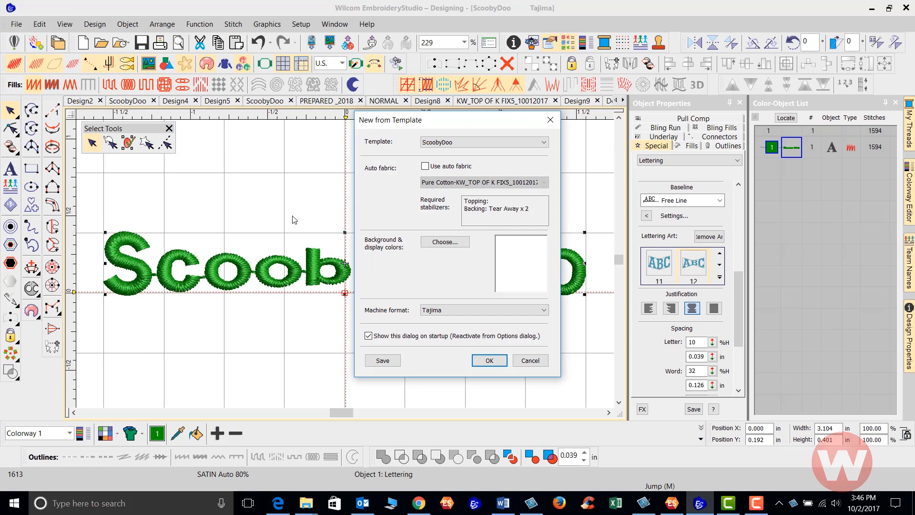
pyautogui.click(546, 149)
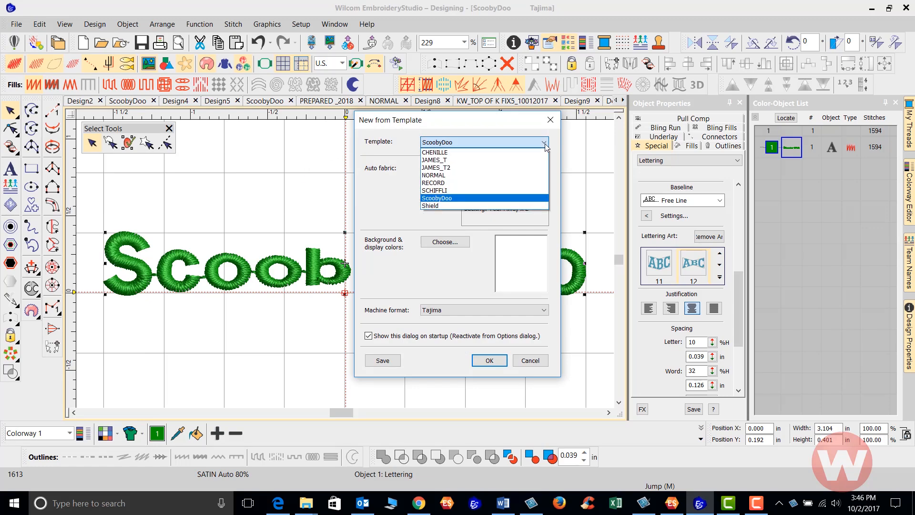
pyautogui.click(499, 202)
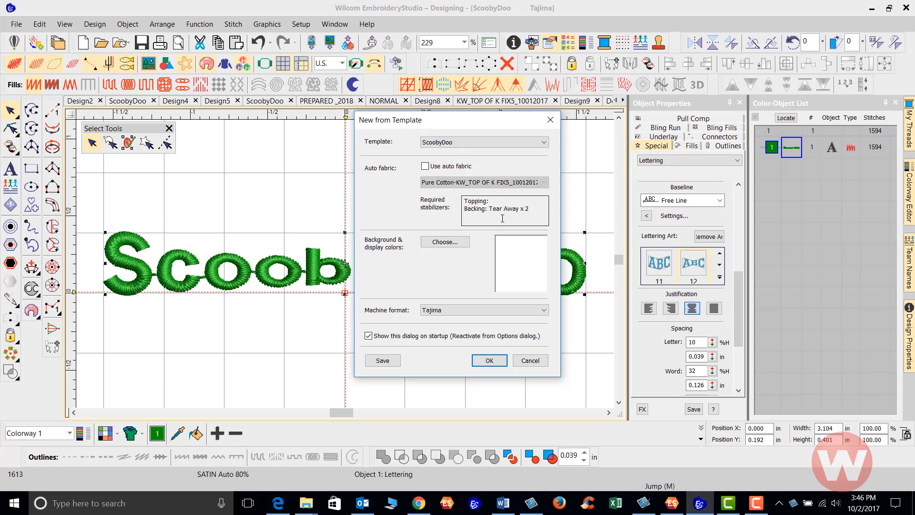
pyautogui.click(490, 361)
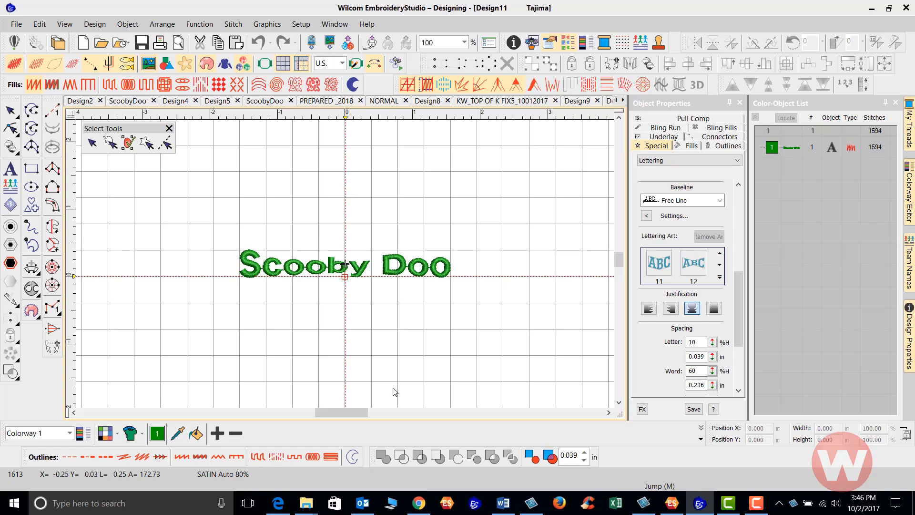
# - Change the template lettering's text to "Scrappy Doo" and update it in the design
pyautogui.press('0')
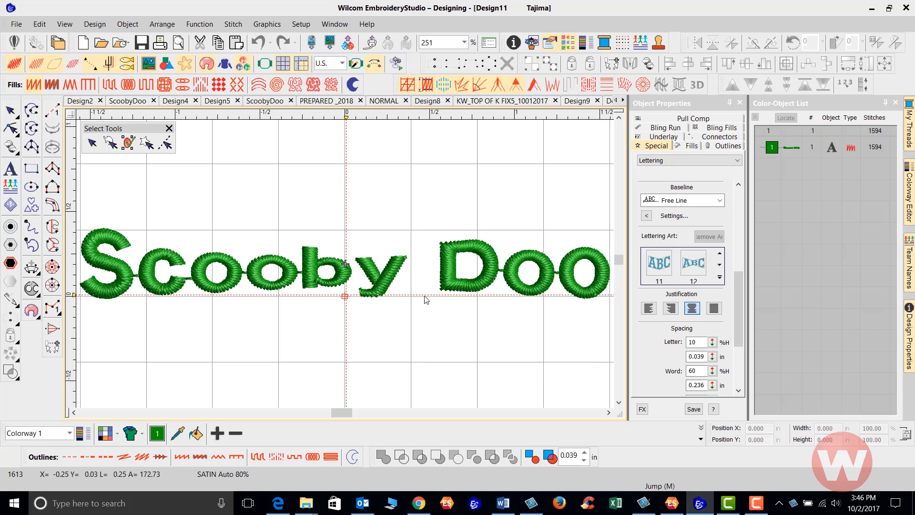
pyautogui.click(453, 281)
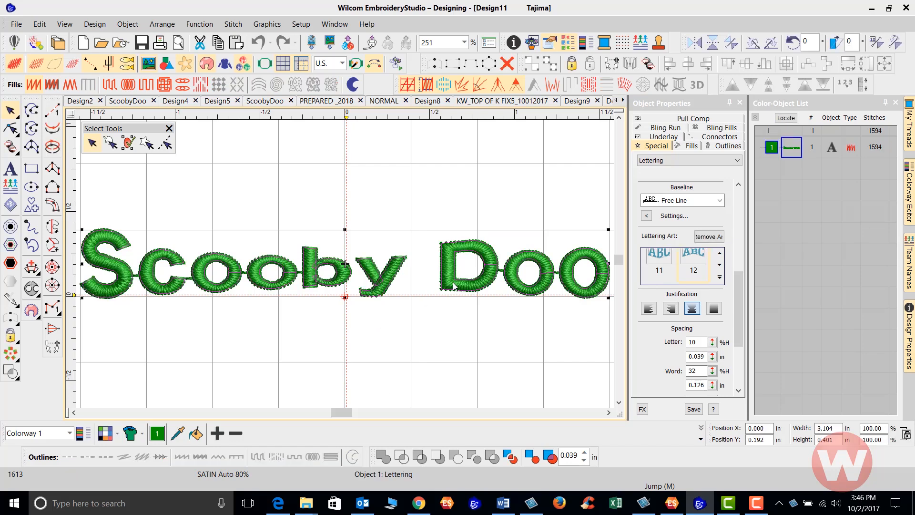
pyautogui.moveTo(740, 299); pyautogui.dragTo(738, 196)
pyautogui.click(664, 192)
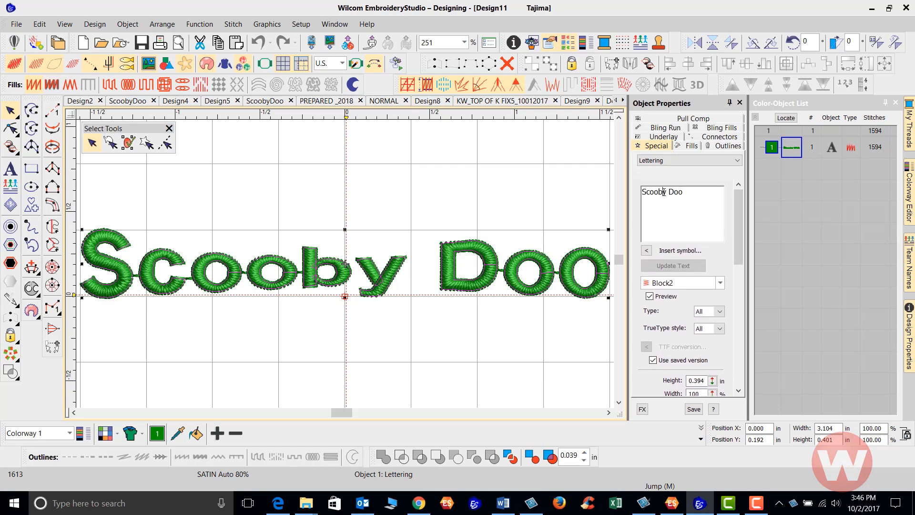
pyautogui.press('BackSpace')
pyautogui.press('BackSpace')
pyautogui.press('BackSpace')
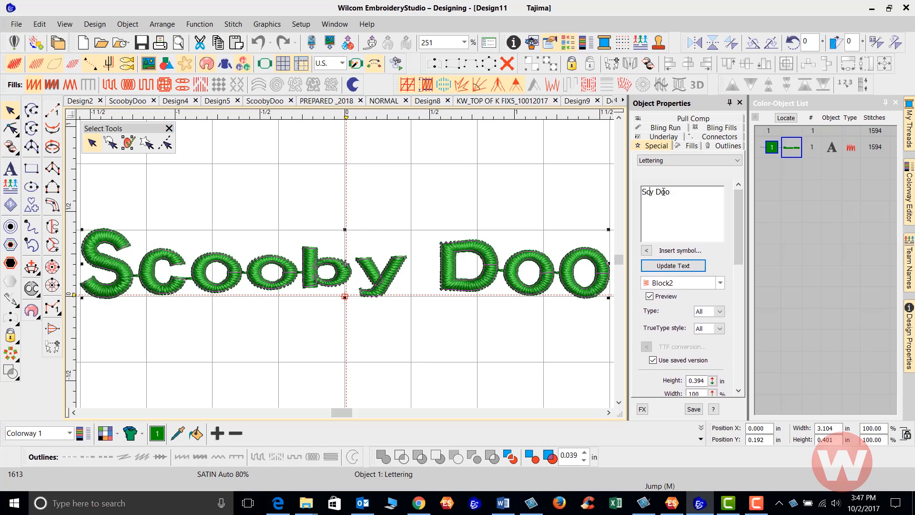
pyautogui.write('rapp')
pyautogui.click(665, 269)
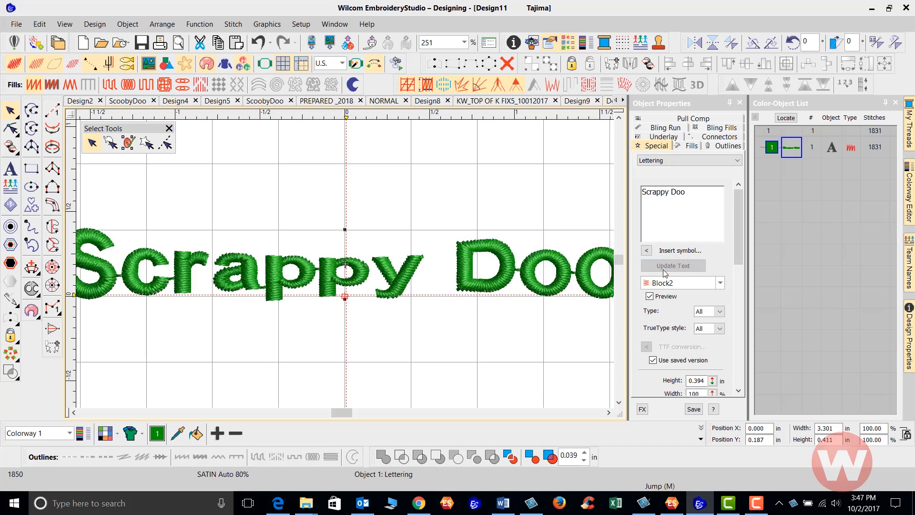
# - Set the word spacing of the "Scrappy Doo" lettering to 19 %H
pyautogui.press('0')
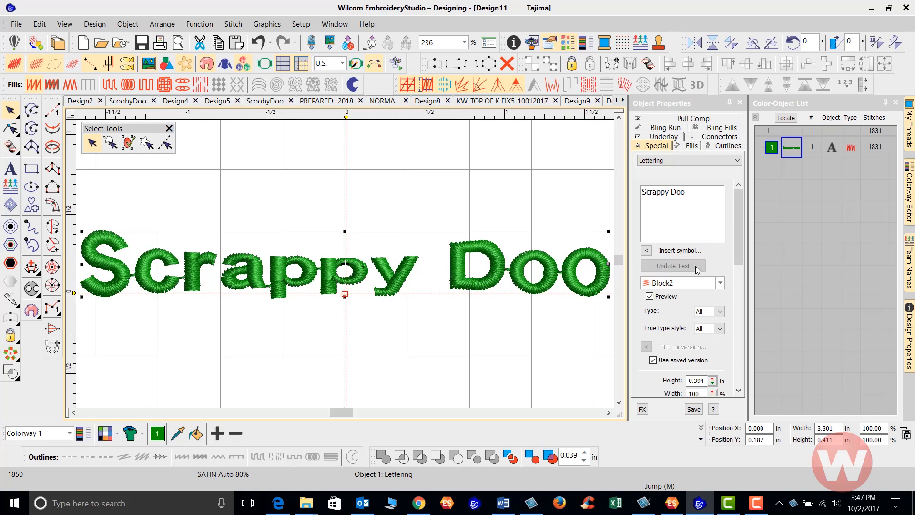
pyautogui.moveTo(737, 211); pyautogui.dragTo(663, 315)
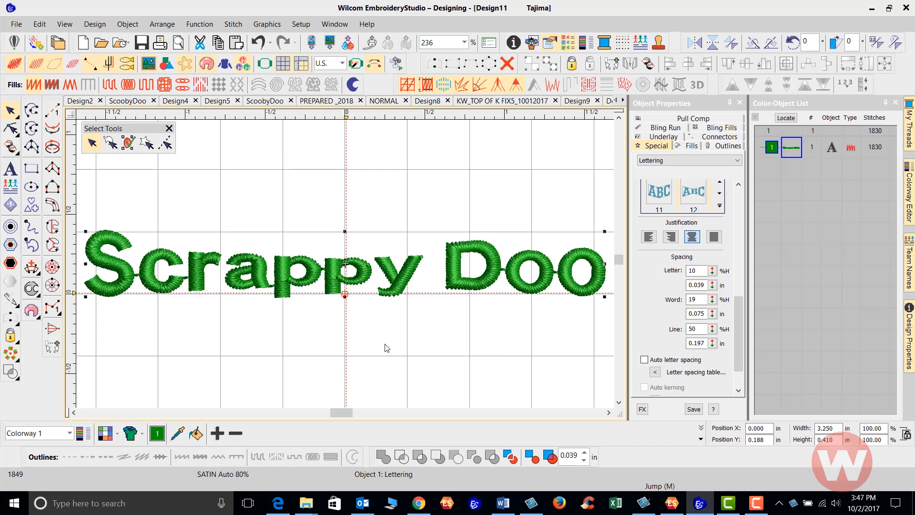